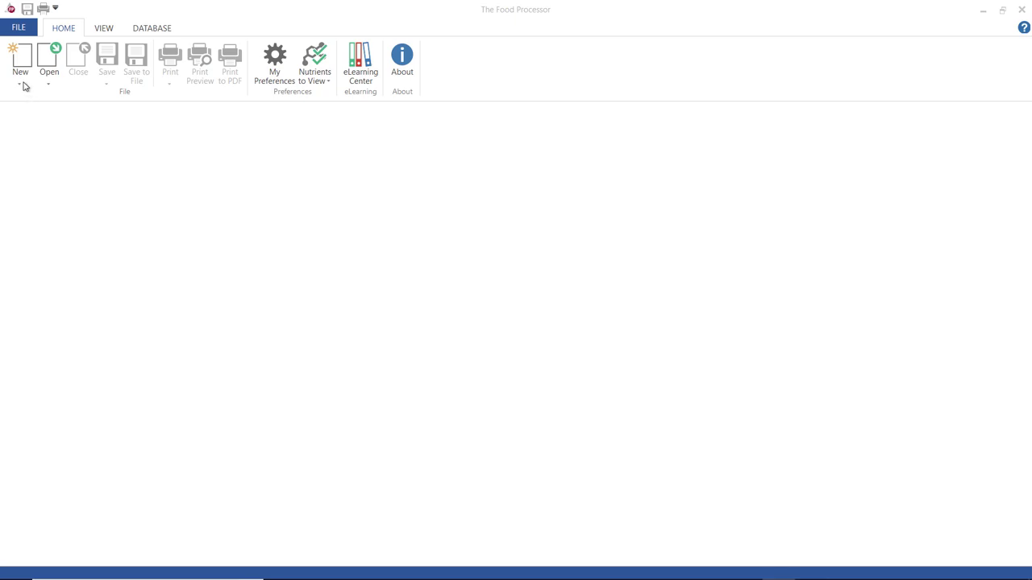
- Create a new ingredient named Frozen Strawberries with a quantity of 140 grams
{"action": "left_click", "coordinate": [24, 84]}
{"action": "left_click", "coordinate": [50, 132]}
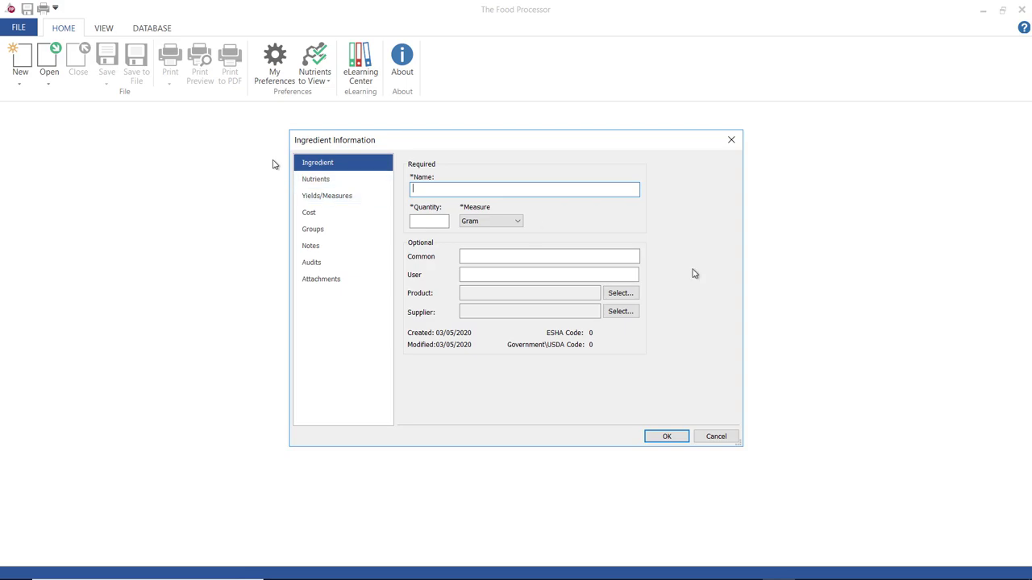
{"action": "type", "text": "Frozen Strawberries"}
{"action": "key", "text": "Tab"}
{"action": "type", "text": "140"}
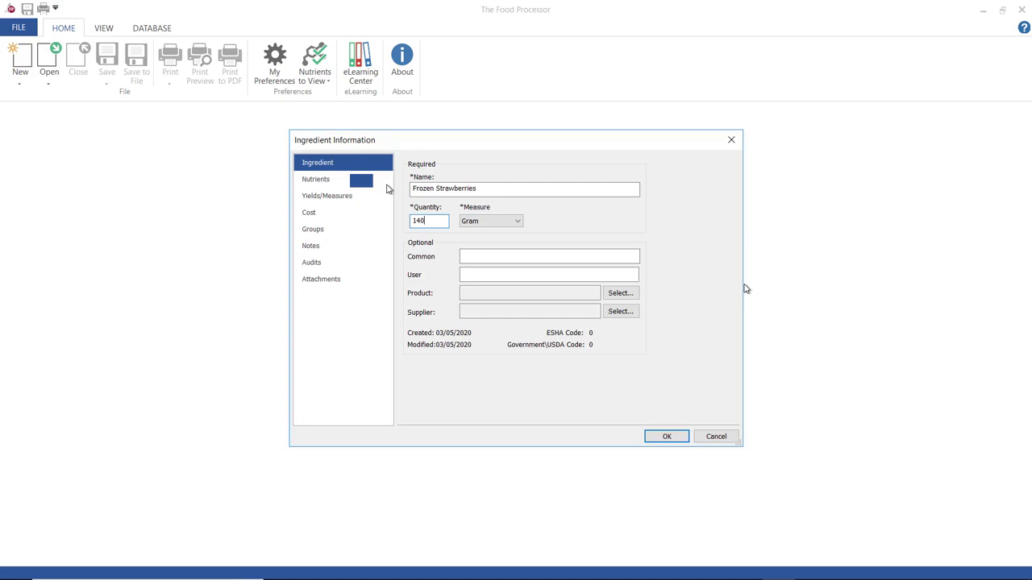
- Enter the ingredient's nutrient values: 50 kcal calories and 0 for fat, saturated fat, trans fatty acid and cholesterol
{"action": "left_click", "coordinate": [352, 181]}
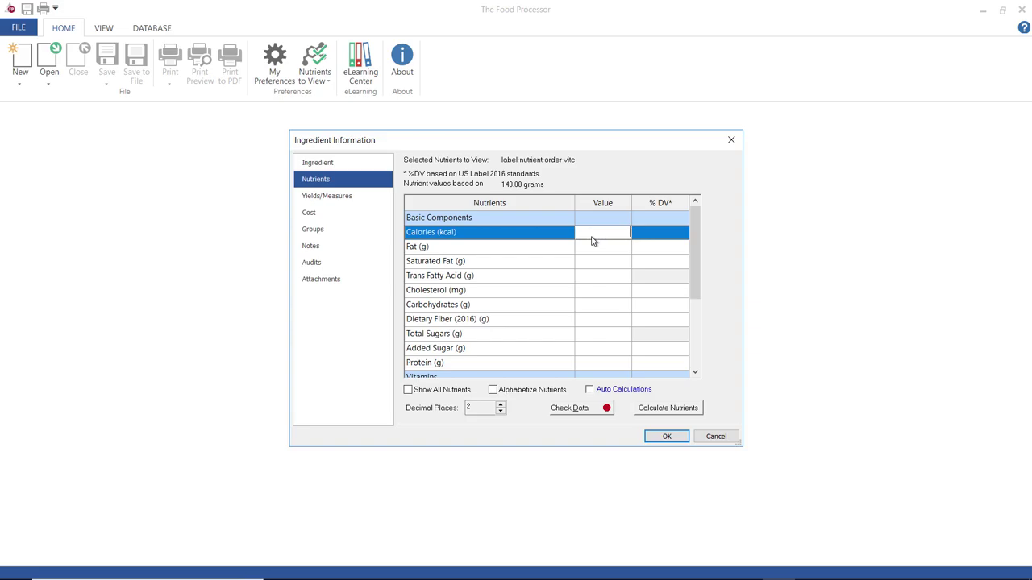
{"action": "type", "text": "50"}
{"action": "left_click", "coordinate": [589, 247]}
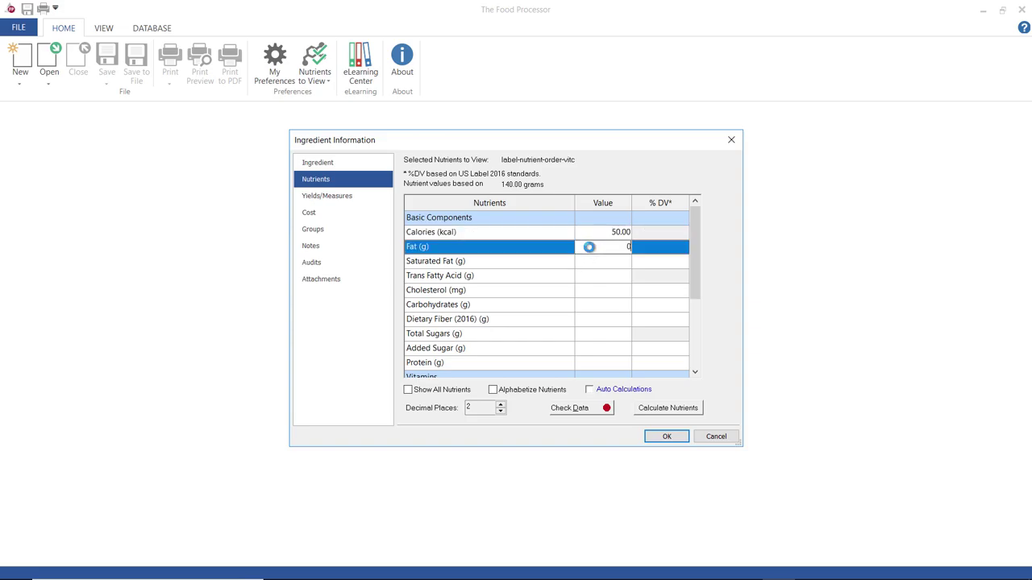
{"action": "left_click", "coordinate": [588, 261]}
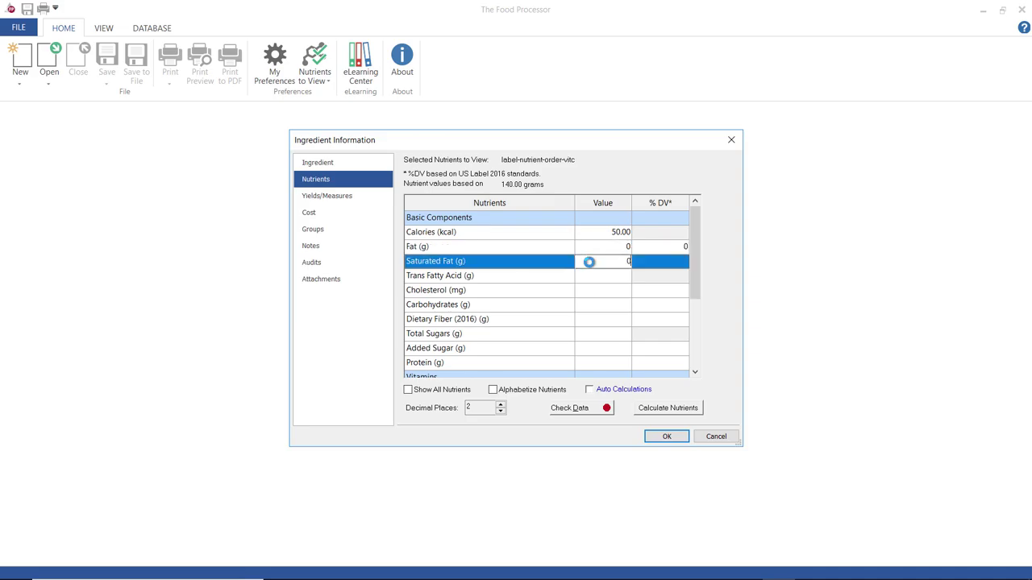
{"action": "type", "text": "0"}
{"action": "left_click", "coordinate": [591, 276]}
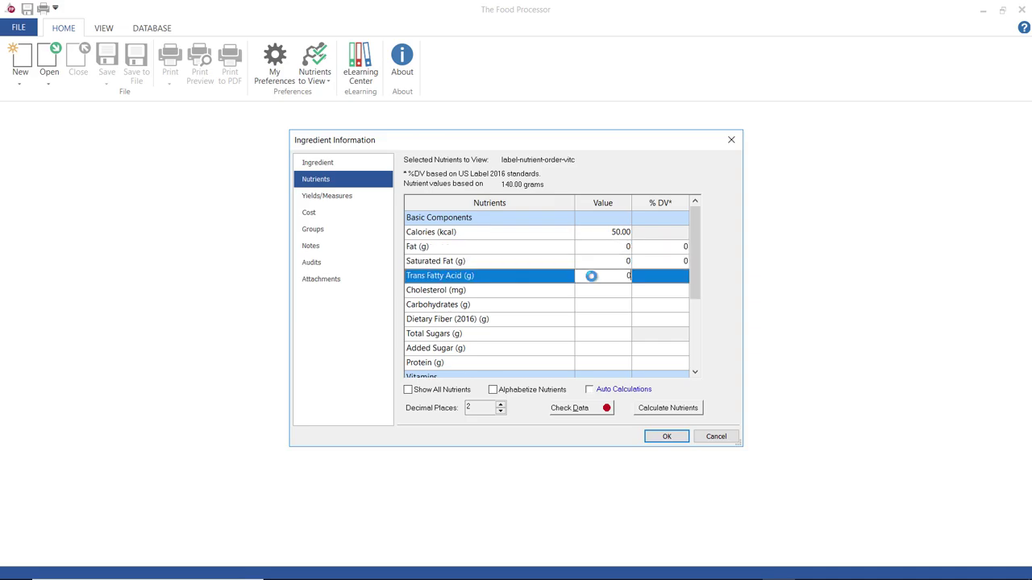
{"action": "type", "text": "0"}
{"action": "left_click", "coordinate": [589, 293]}
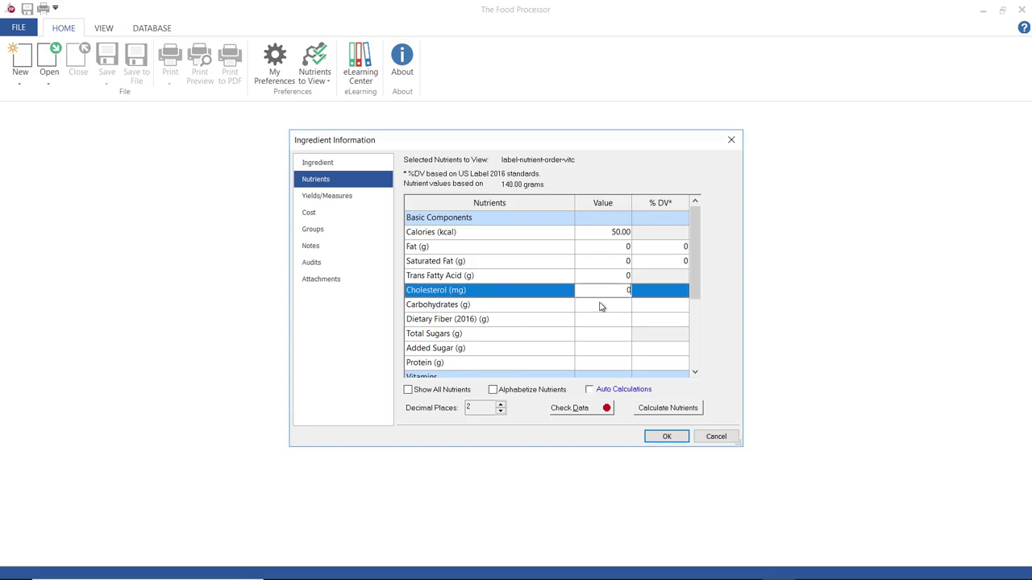
- Set carbohydrates to 13 g, dietary fiber to 3 g, total sugars to 6 g, added sugar to 0 g and protein to 1 g
{"action": "left_click", "coordinate": [601, 305]}
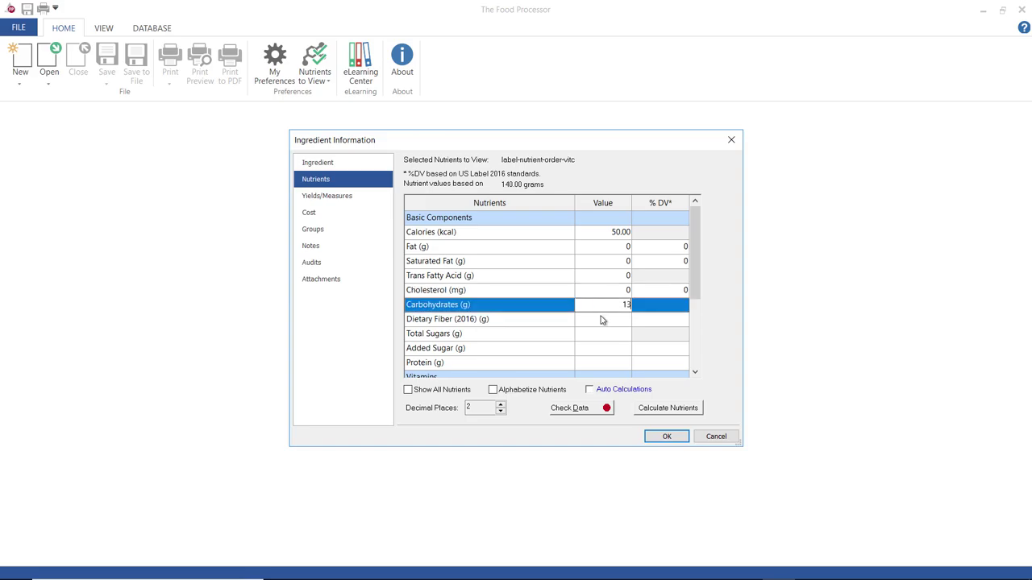
{"action": "left_click", "coordinate": [600, 318]}
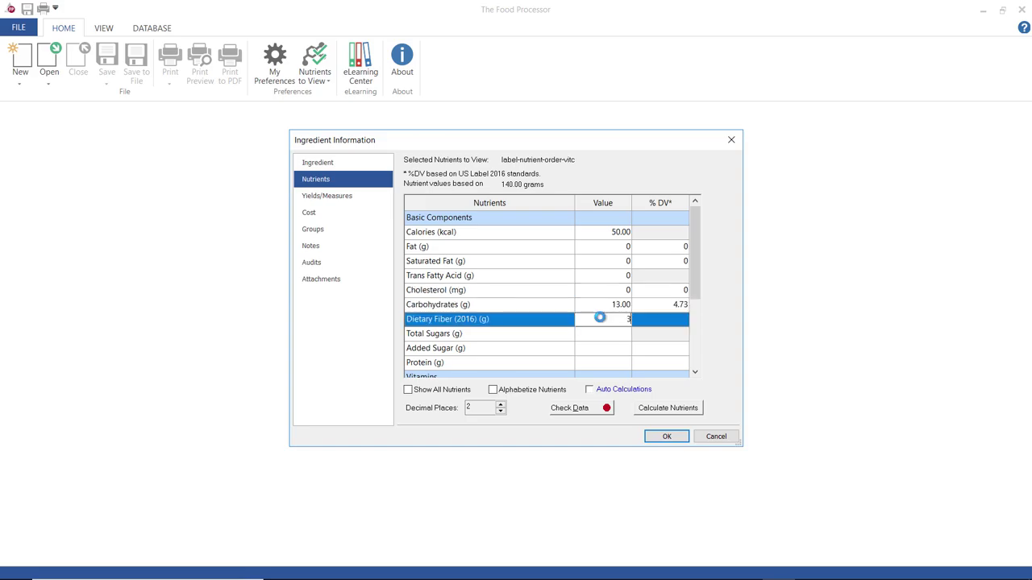
{"action": "left_click", "coordinate": [610, 332]}
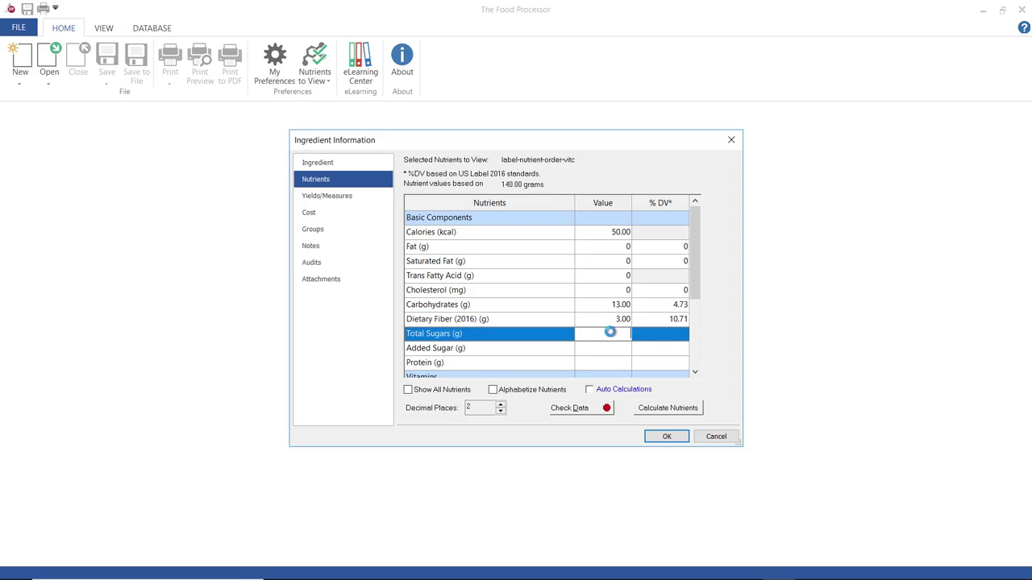
{"action": "left_click", "coordinate": [591, 353]}
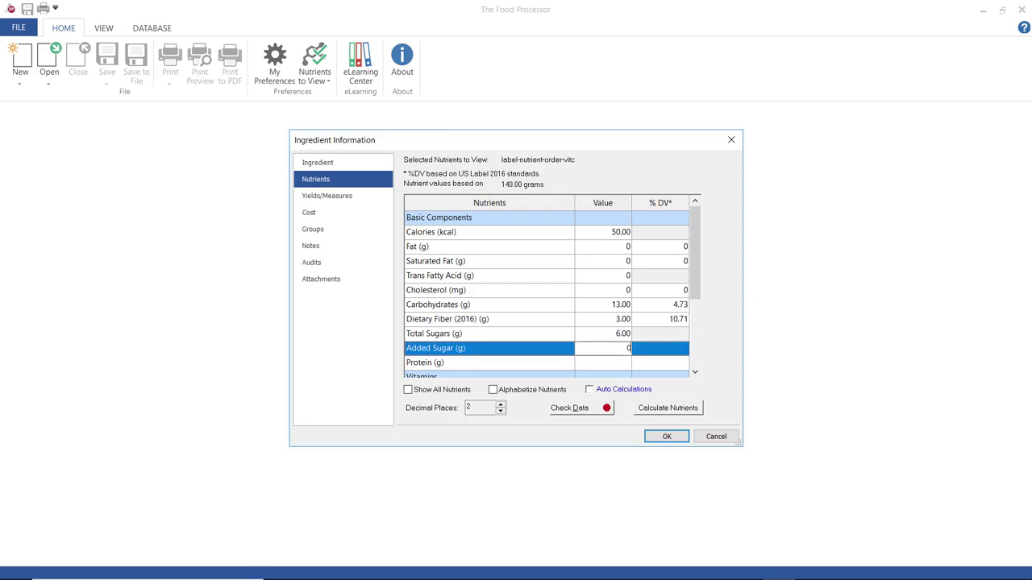
{"action": "left_click", "coordinate": [610, 362]}
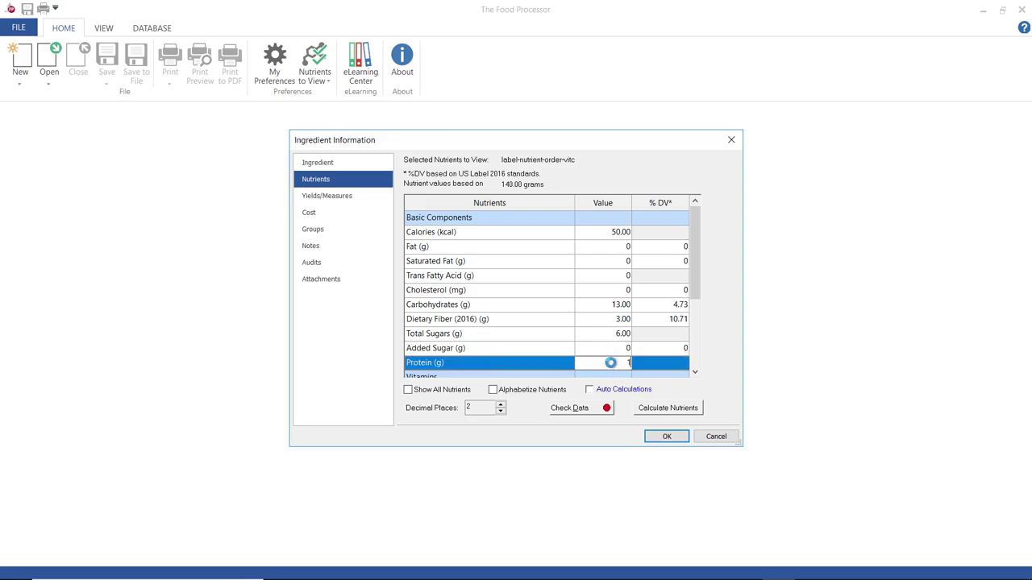
{"action": "type", "text": "1"}
{"action": "key", "text": "Return"}
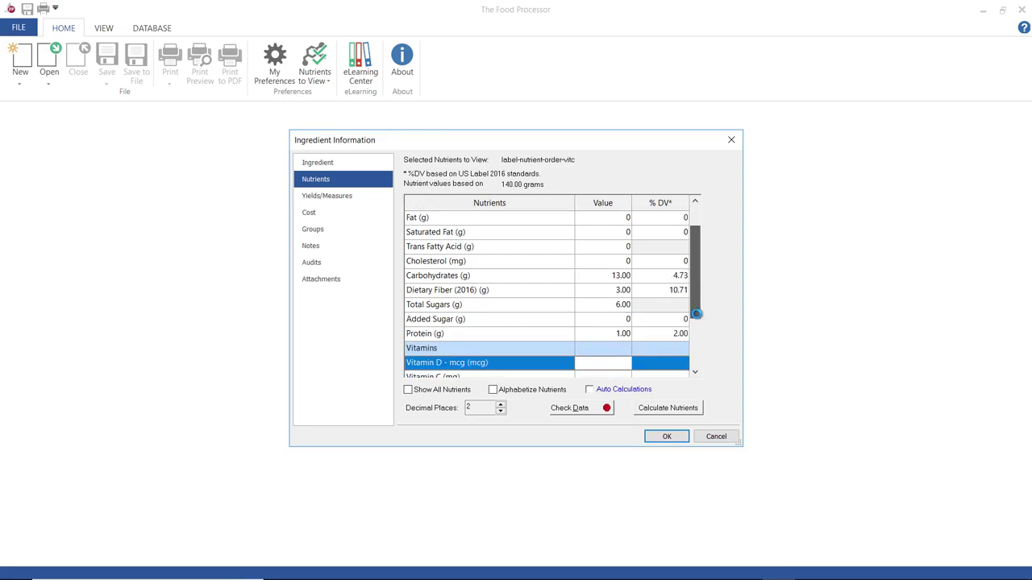
- Set the ingredient's vitamin D to 0 mcg and vitamin C to 80 mg
{"action": "scroll", "coordinate": [696, 314], "scroll_direction": "down", "scroll_amount": 3}
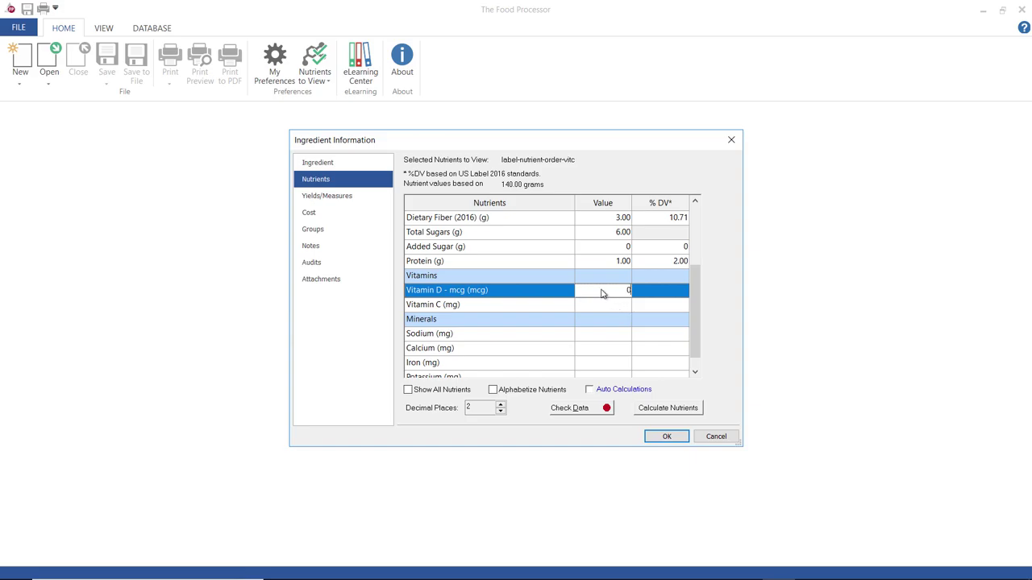
{"action": "left_click", "coordinate": [587, 305]}
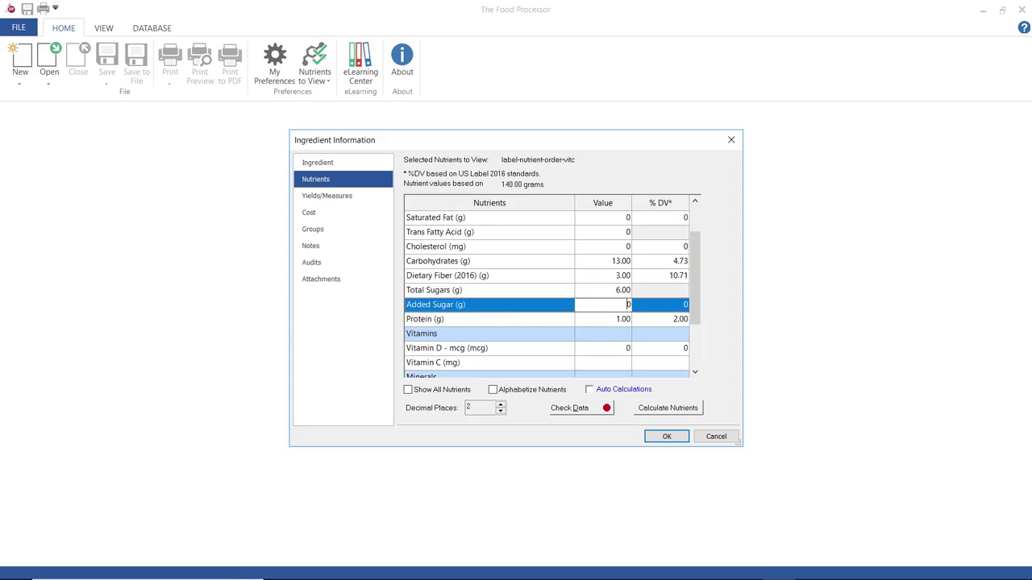
{"action": "left_click", "coordinate": [599, 354]}
{"action": "left_click", "coordinate": [597, 360]}
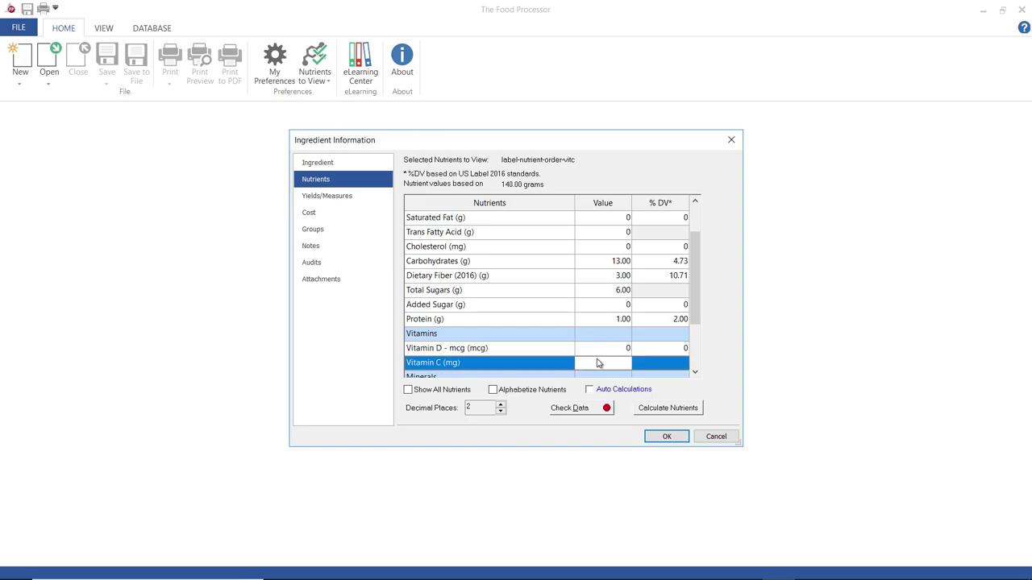
{"action": "type", "text": "80"}
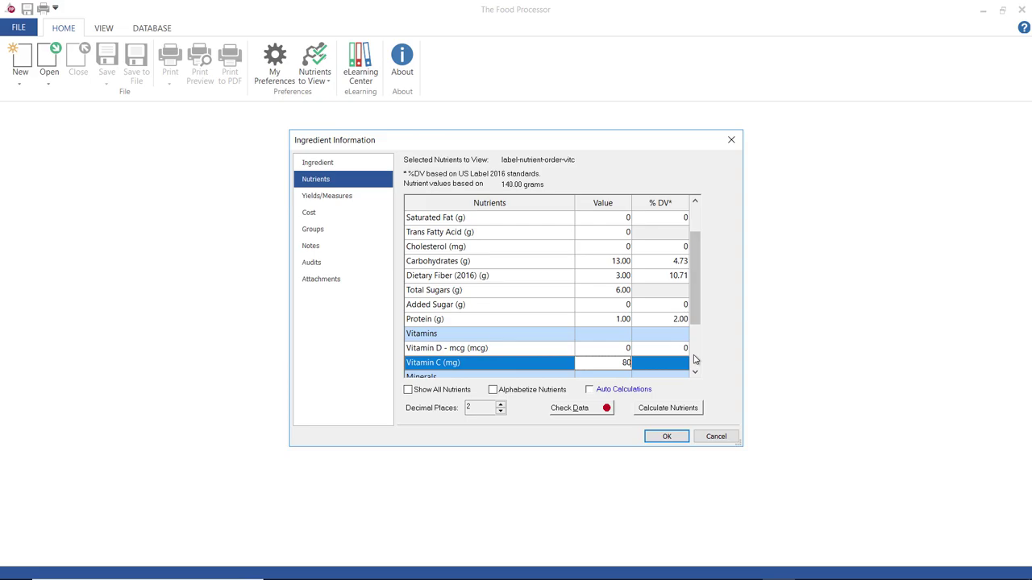
- Set the ingredient's sodium to 0 mg and calcium to 20 mg
{"action": "key", "text": "Return"}
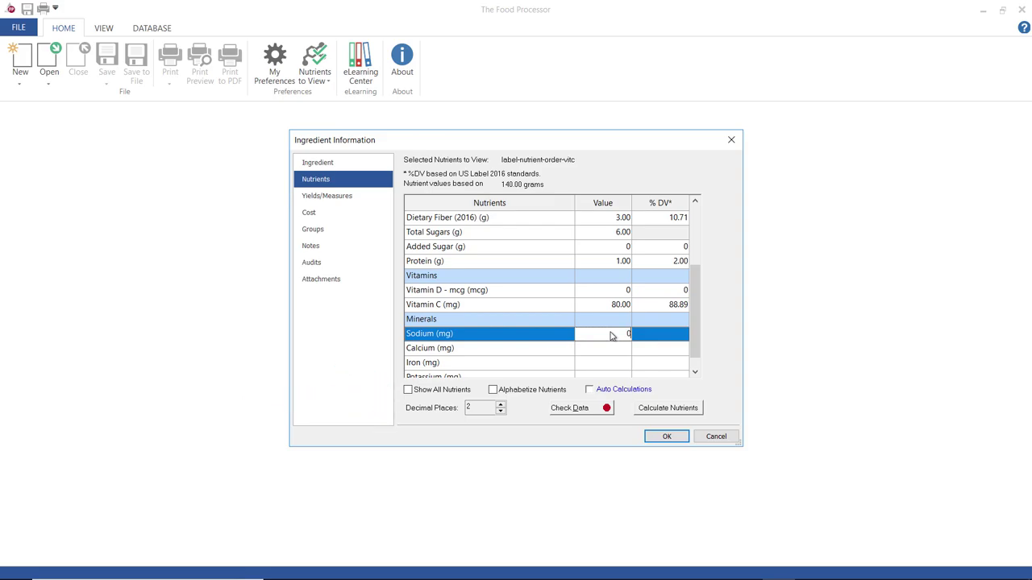
{"action": "left_click", "coordinate": [598, 348]}
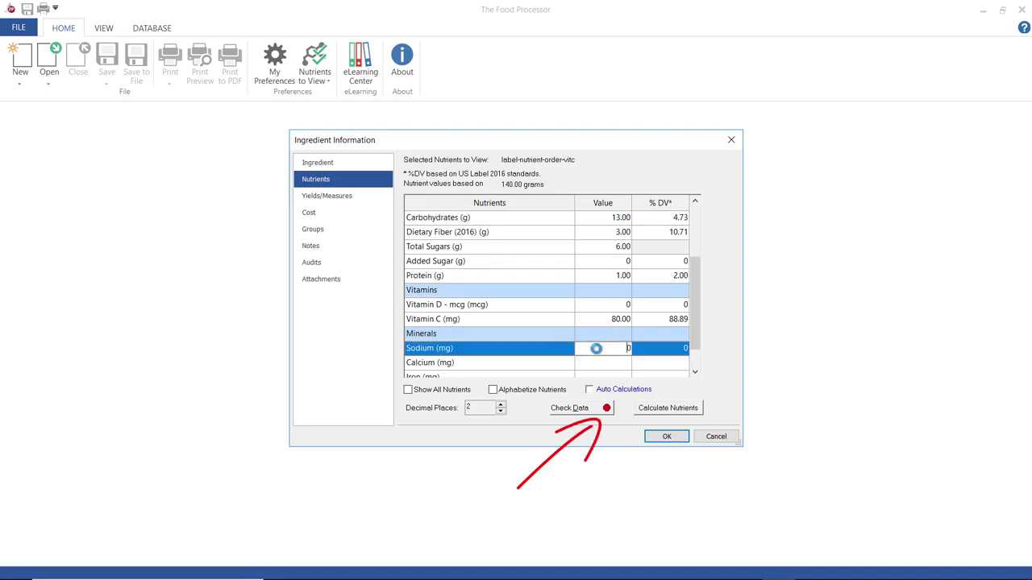
{"action": "type", "text": "200"}
{"action": "key", "text": "BackSpace"}
{"action": "left_click", "coordinate": [589, 368]}
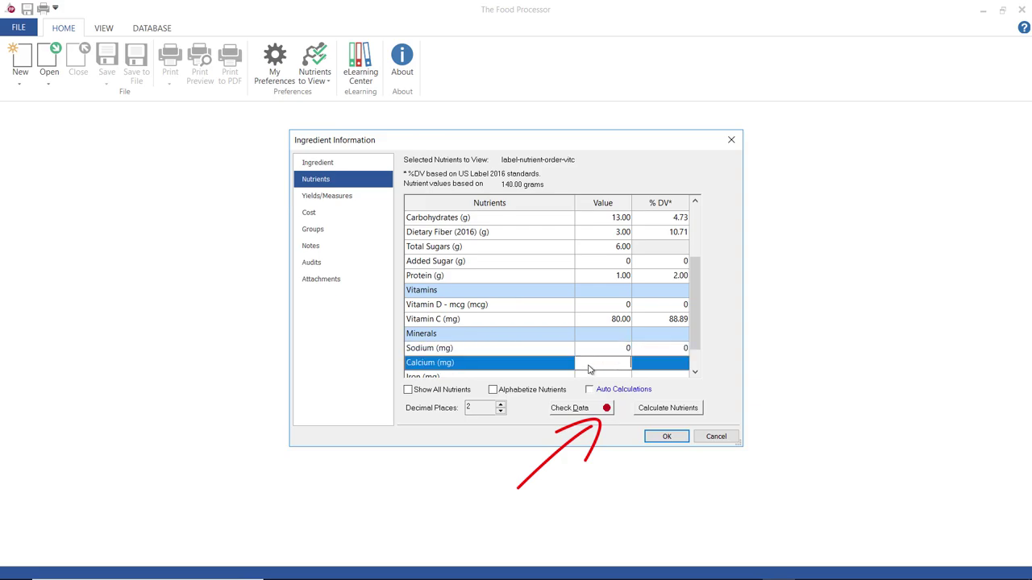
{"action": "type", "text": "20"}
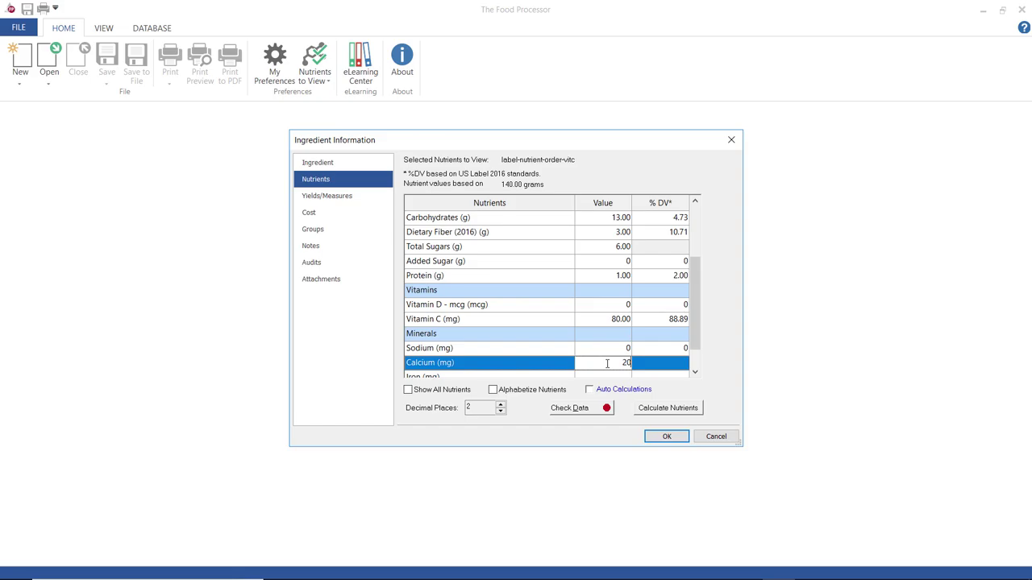
- Add a new measure for Frozen Strawberries in its yields and measures, with Cup as the unit
{"action": "left_click", "coordinate": [355, 197]}
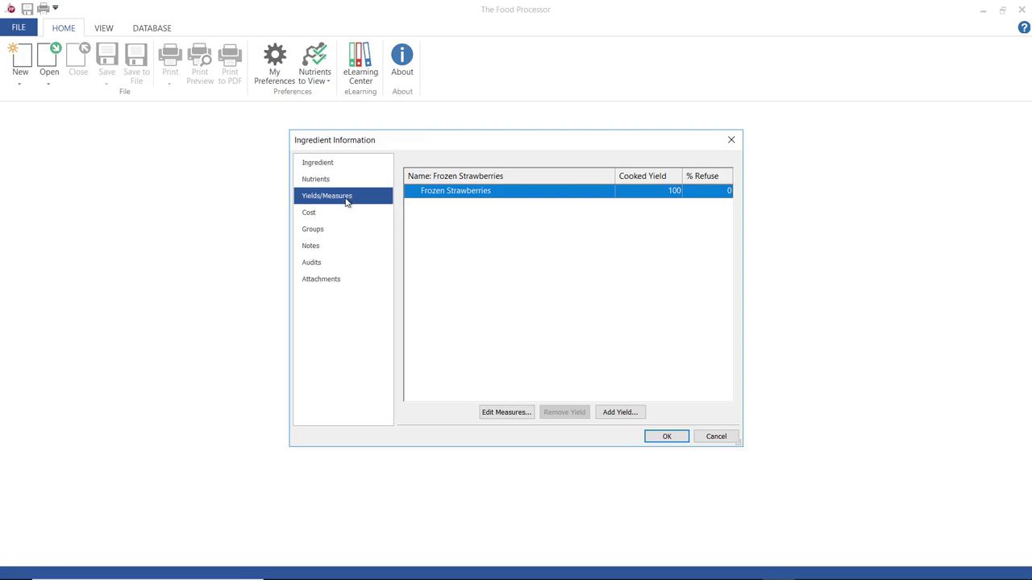
{"action": "double_click", "coordinate": [437, 192]}
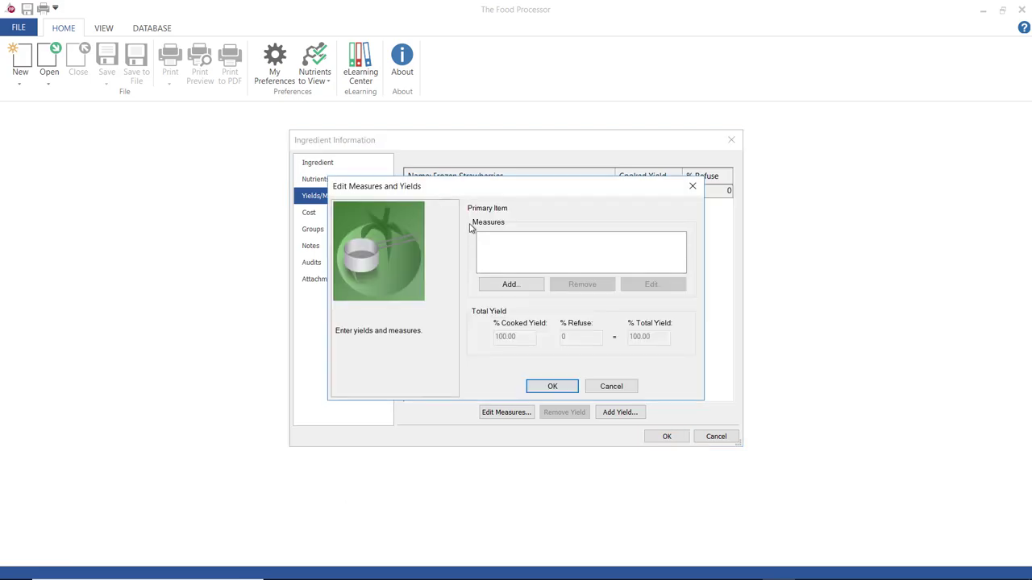
{"action": "left_click", "coordinate": [511, 287]}
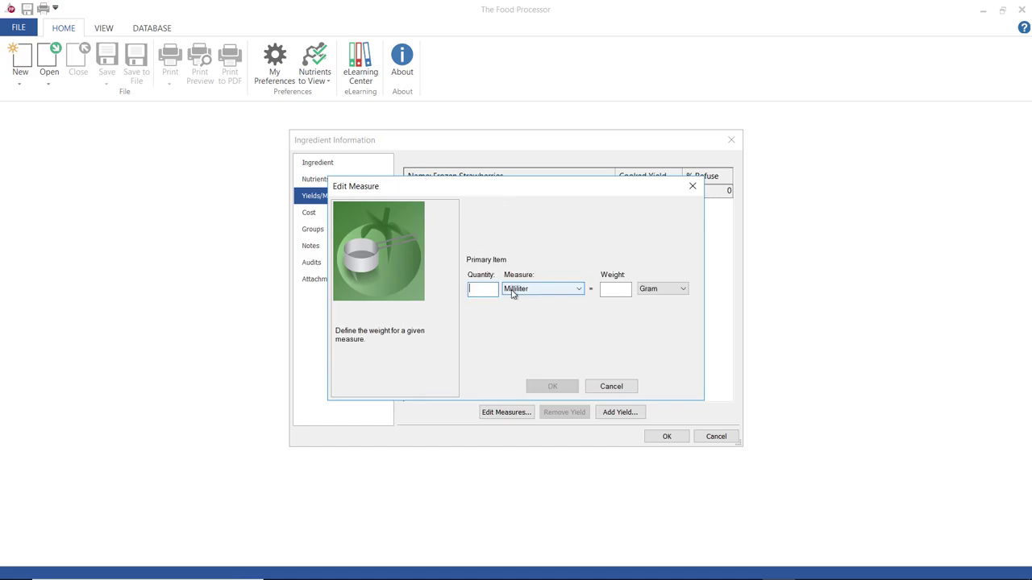
{"action": "left_click", "coordinate": [511, 290]}
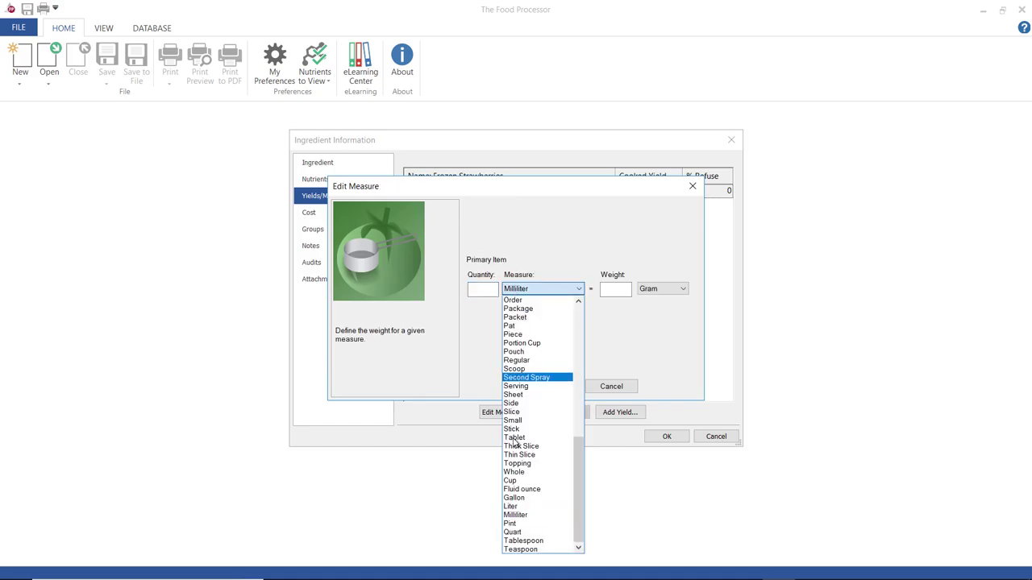
{"action": "left_click", "coordinate": [513, 480]}
- Define the cup measure as a quantity of 1.3 equal to 140 grams and accept it
{"action": "left_click", "coordinate": [485, 287]}
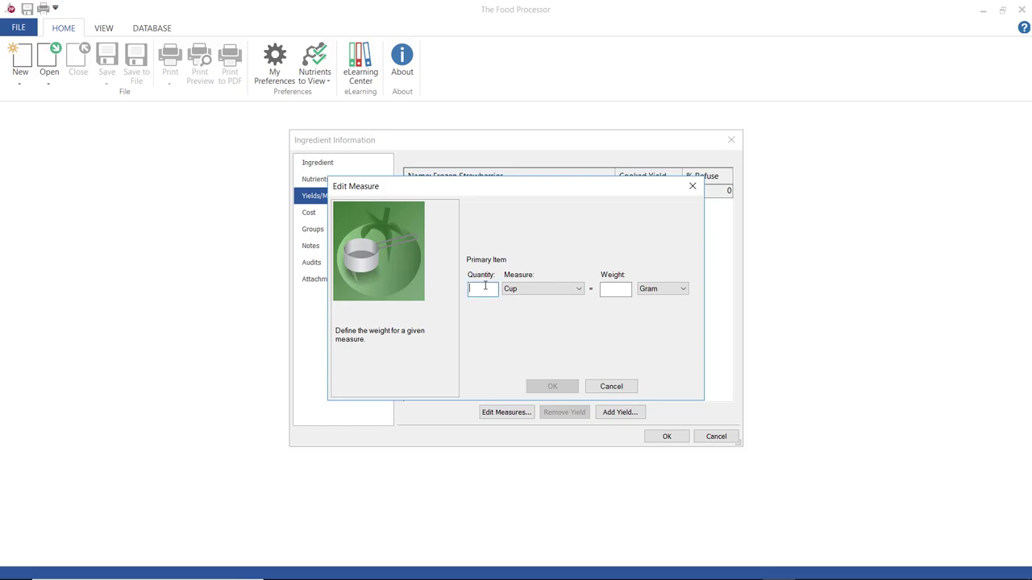
{"action": "type", "text": "1"}
{"action": "type", "text": "13"}
{"action": "key", "text": "BackSpace"}
{"action": "key", "text": "BackSpace"}
{"action": "type", "text": ".3"}
{"action": "left_click", "coordinate": [617, 287]}
{"action": "type", "text": "140"}
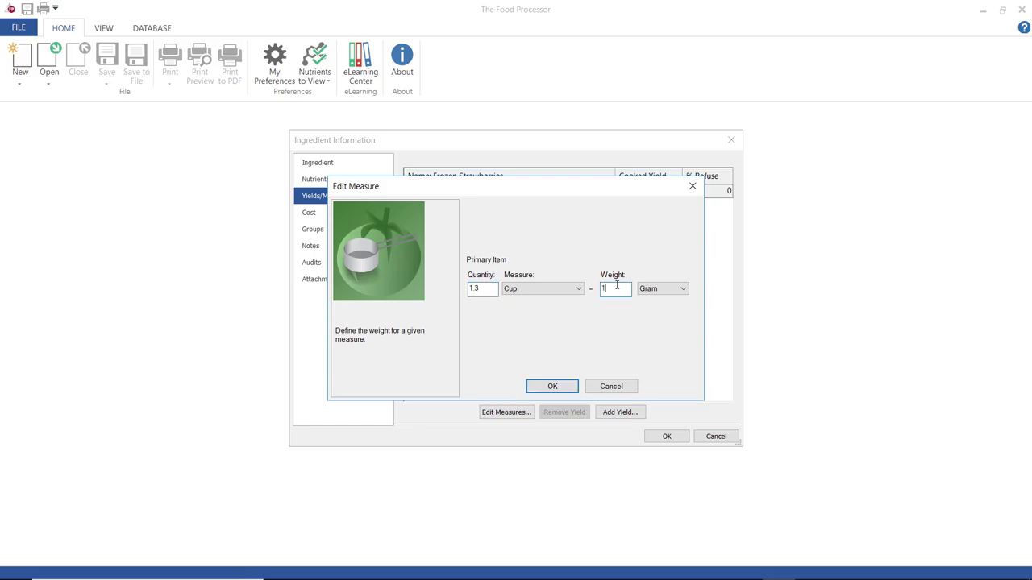
{"action": "left_click", "coordinate": [552, 387]}
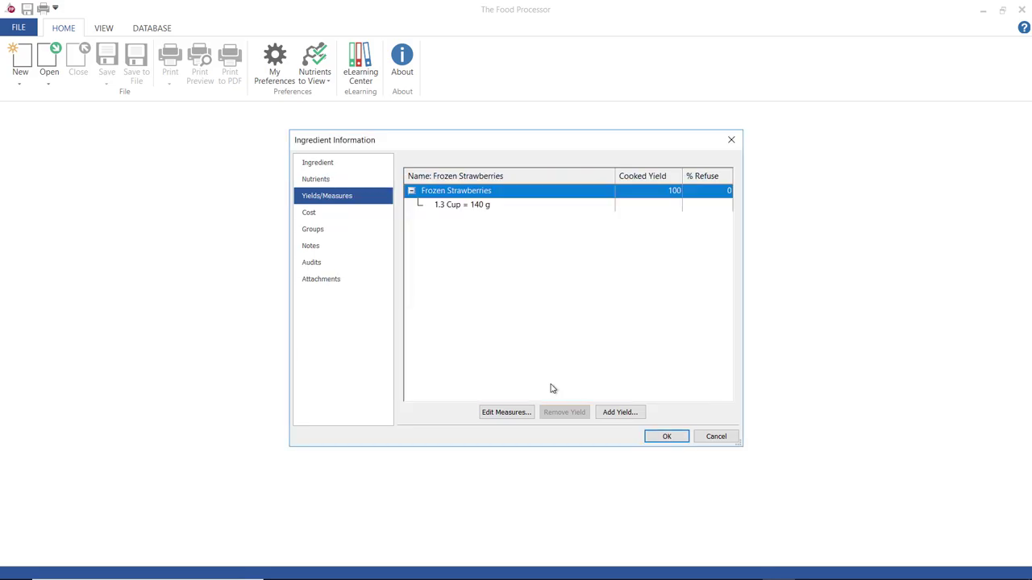
- Assign the ingredient to the My Ingredients group under Databases, passing over its cost data
{"action": "left_click", "coordinate": [354, 218]}
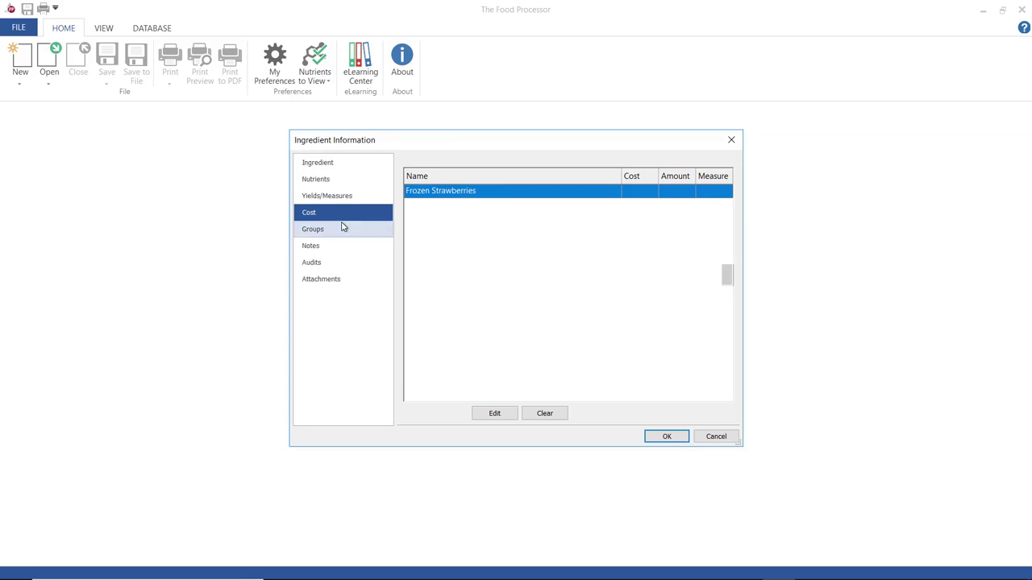
{"action": "left_click", "coordinate": [342, 228]}
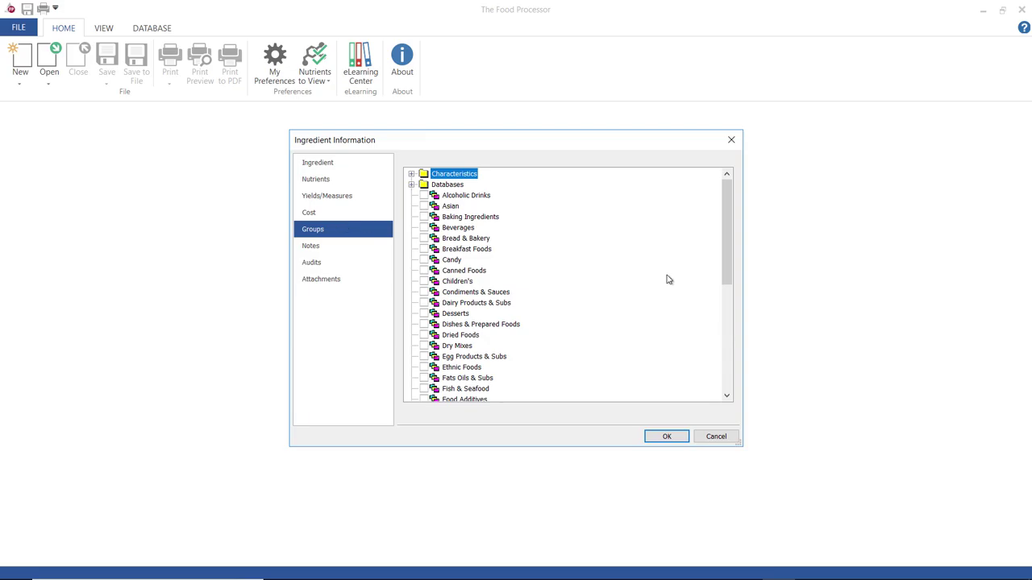
{"action": "left_click_drag", "start_coordinate": [728, 272], "coordinate": [741, 157]}
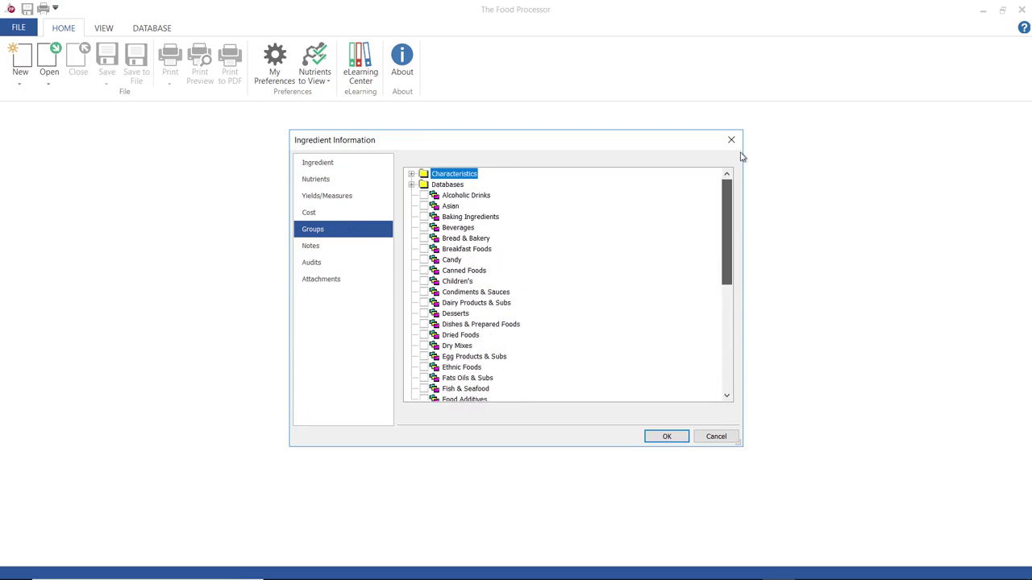
{"action": "double_click", "coordinate": [419, 186]}
{"action": "left_click", "coordinate": [436, 273]}
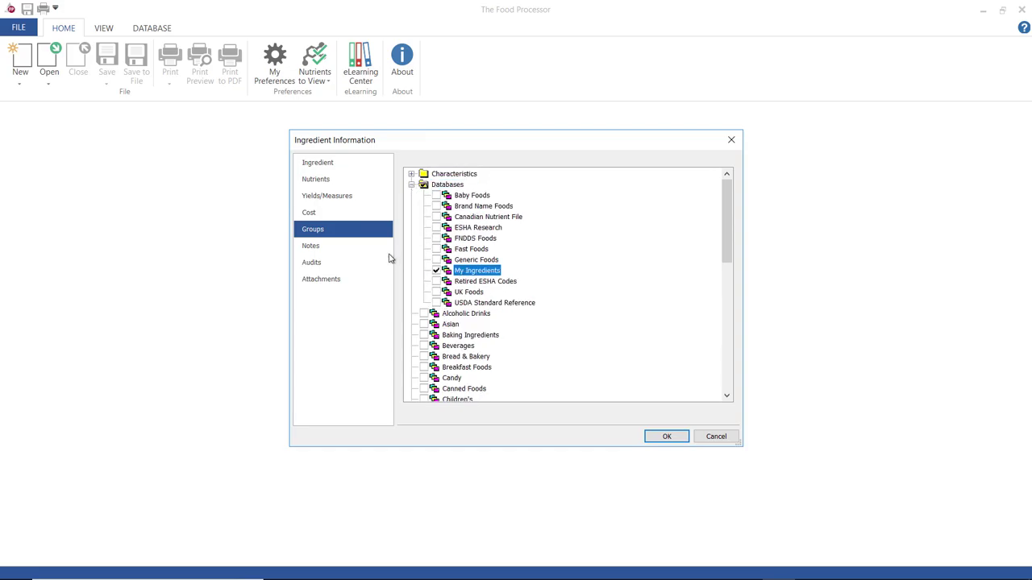
- Review the ingredient's notes, audits and attachments
{"action": "left_click", "coordinate": [357, 251]}
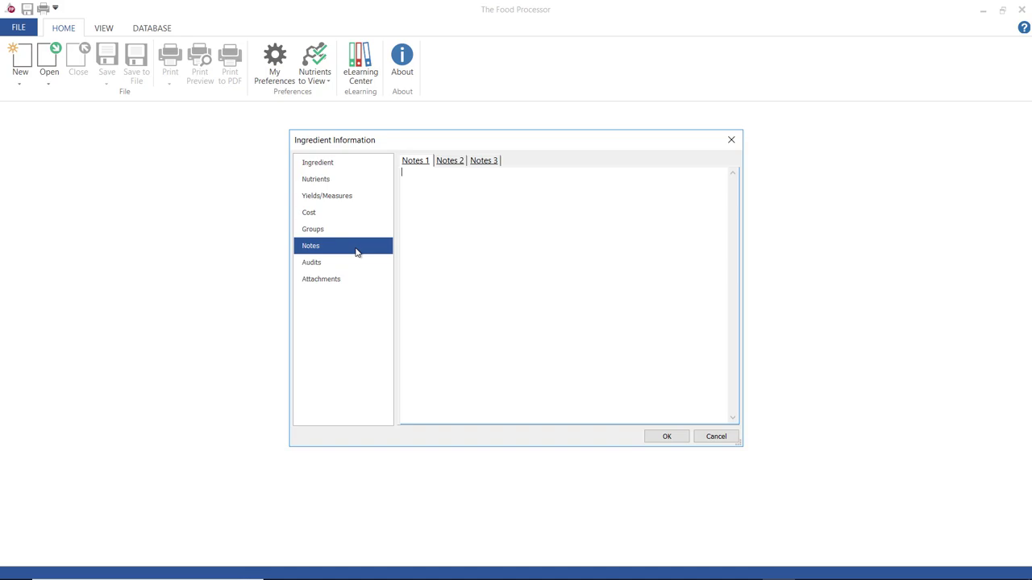
{"action": "left_click", "coordinate": [345, 264]}
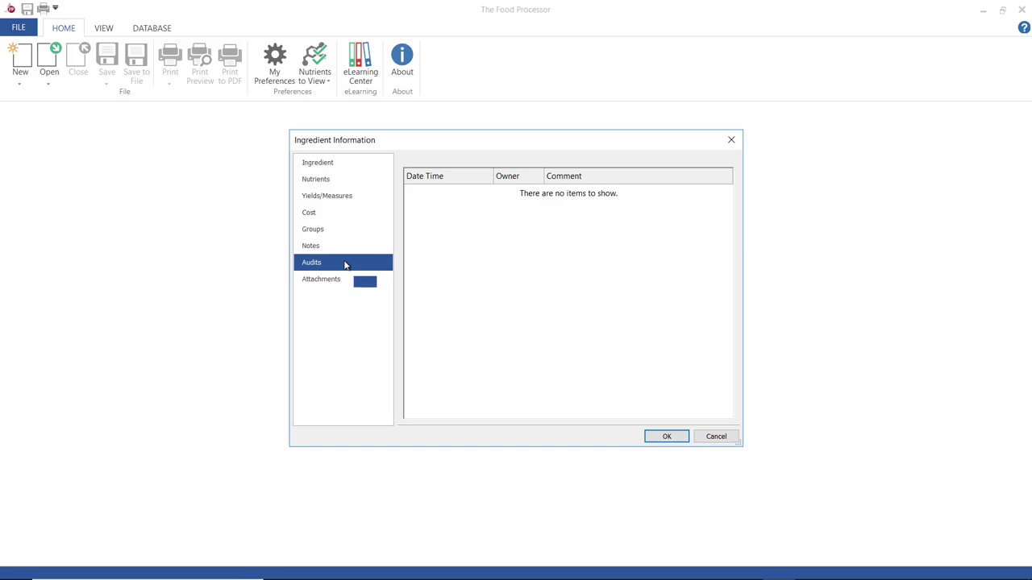
{"action": "left_click", "coordinate": [357, 281]}
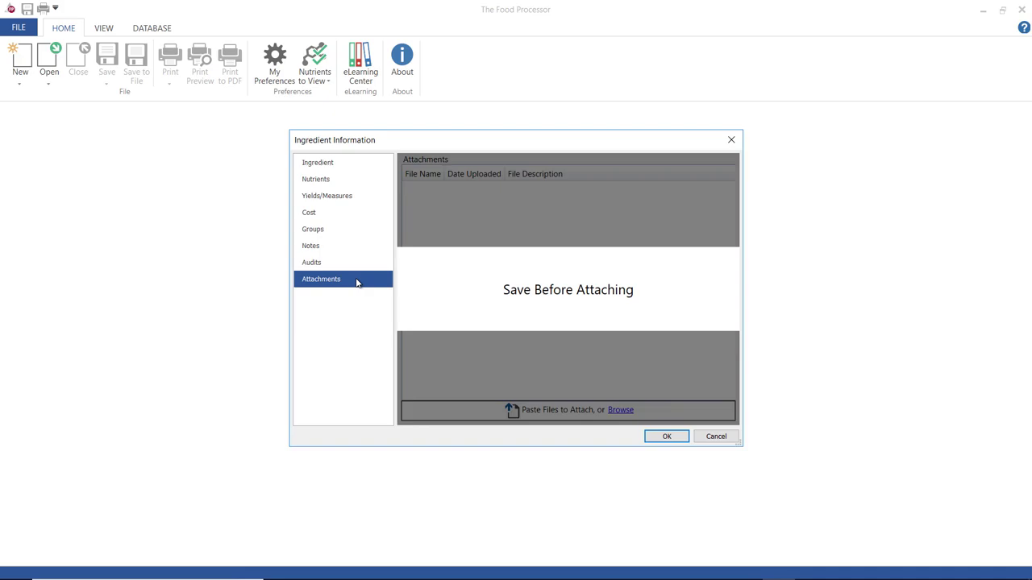
- Accept the ingredient information and save the ingredient as Frozen Strawberries, leaving the audit comment blank
{"action": "left_click", "coordinate": [659, 438]}
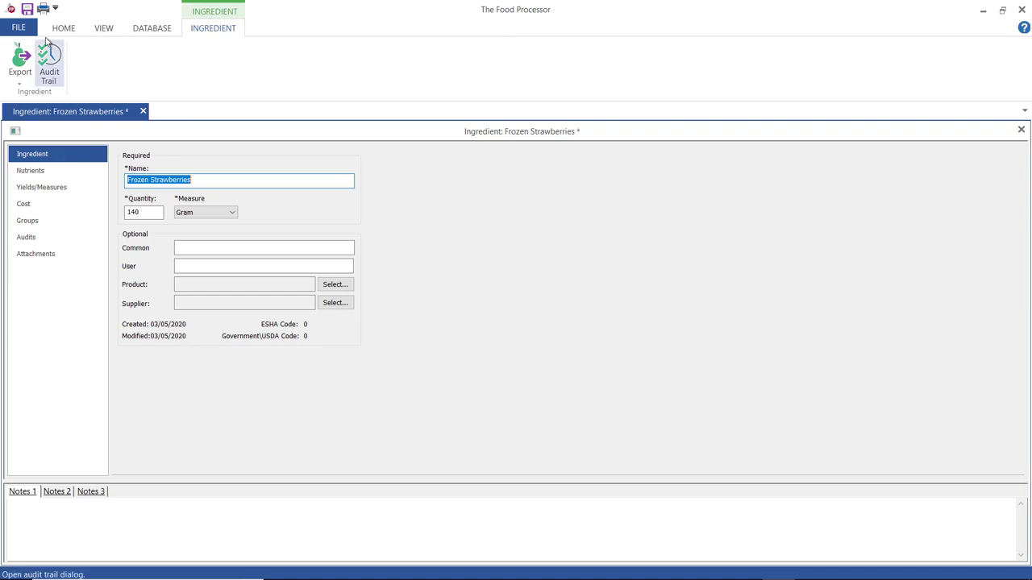
{"action": "left_click", "coordinate": [28, 10]}
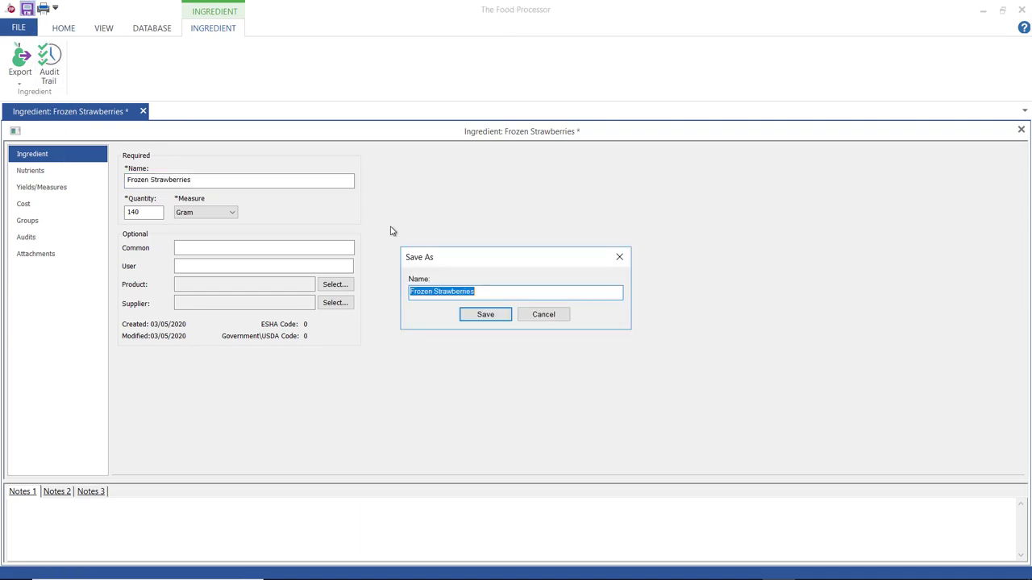
{"action": "left_click", "coordinate": [471, 313]}
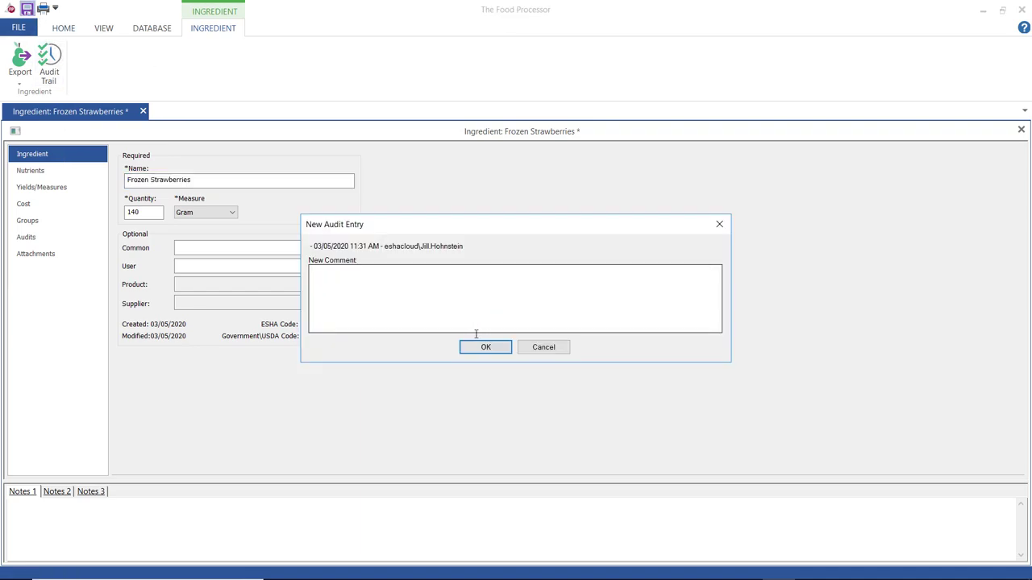
{"action": "left_click", "coordinate": [480, 351]}
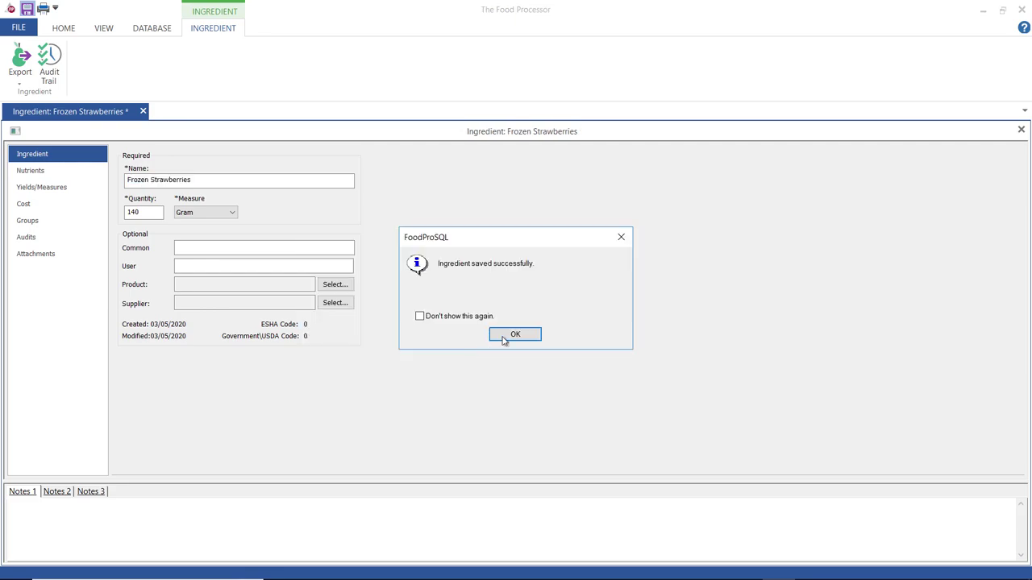
{"action": "left_click", "coordinate": [510, 338]}
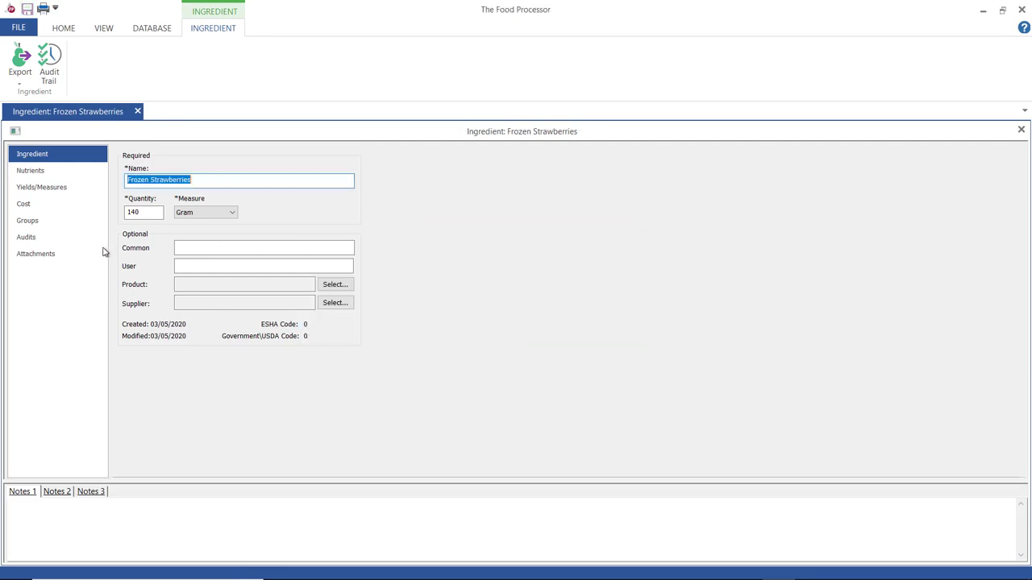
- Examine the saved ingredient's audit entries, widening the Owner column to read more of the name
{"action": "left_click", "coordinate": [55, 241]}
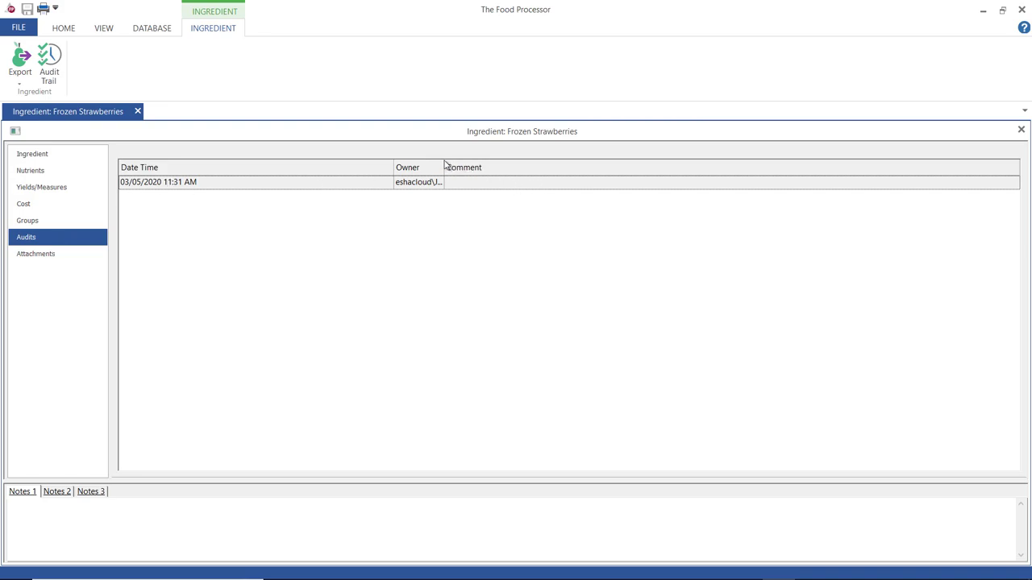
{"action": "left_click_drag", "start_coordinate": [444, 167], "coordinate": [470, 166]}
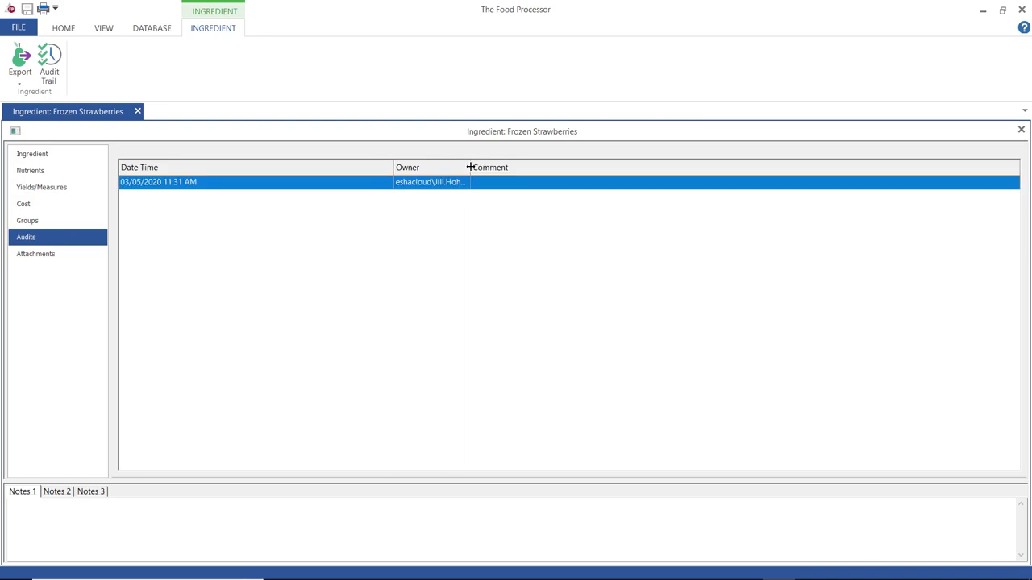